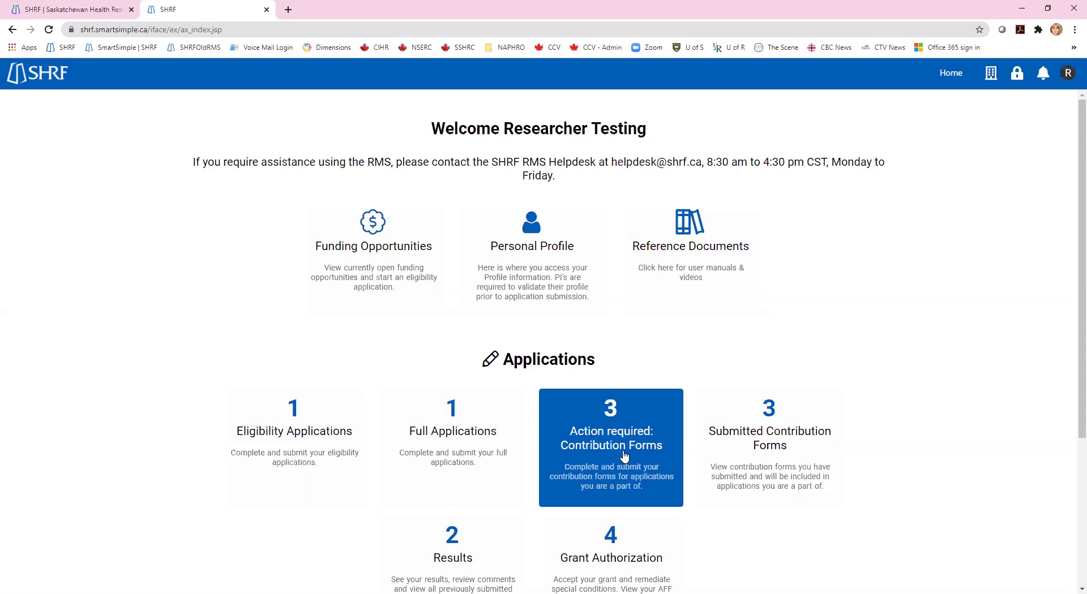
- Open the draft Applicant/Investigator contribution form for the Innovation Grants application from the contribution forms requiring action
click(625, 456)
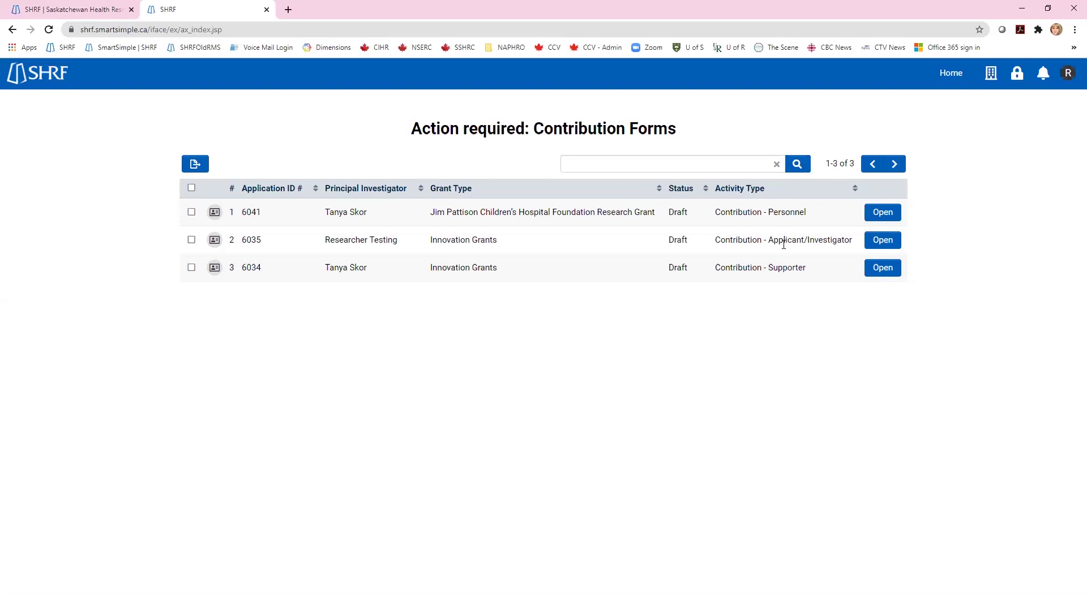
click(883, 242)
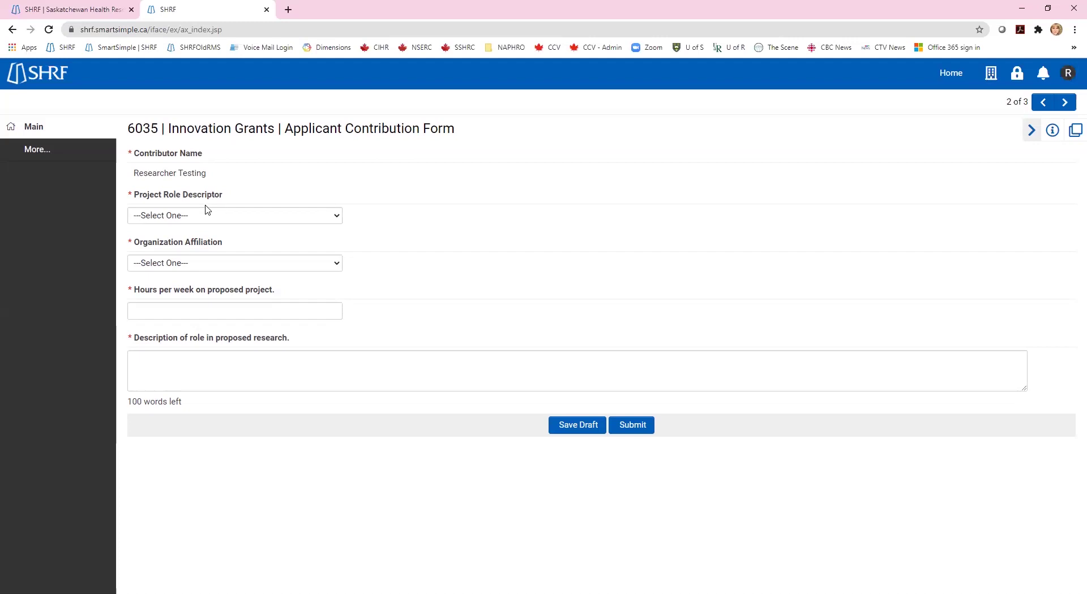
- Try the project role descriptors Researcher, Person with Lived Experience and Knowledge User in turn to compare their required fields
click(319, 222)
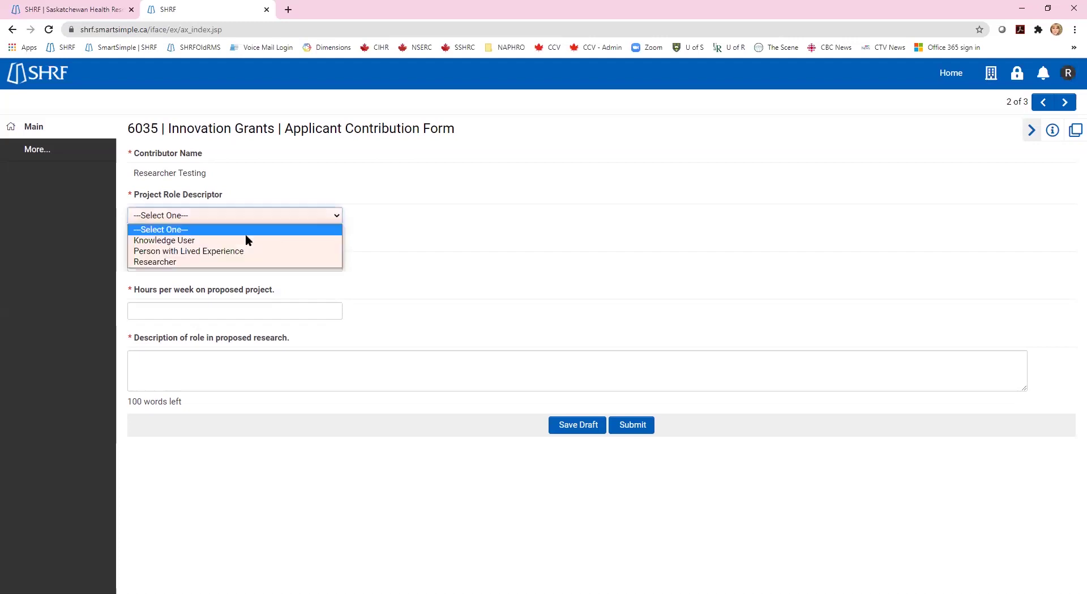
click(234, 262)
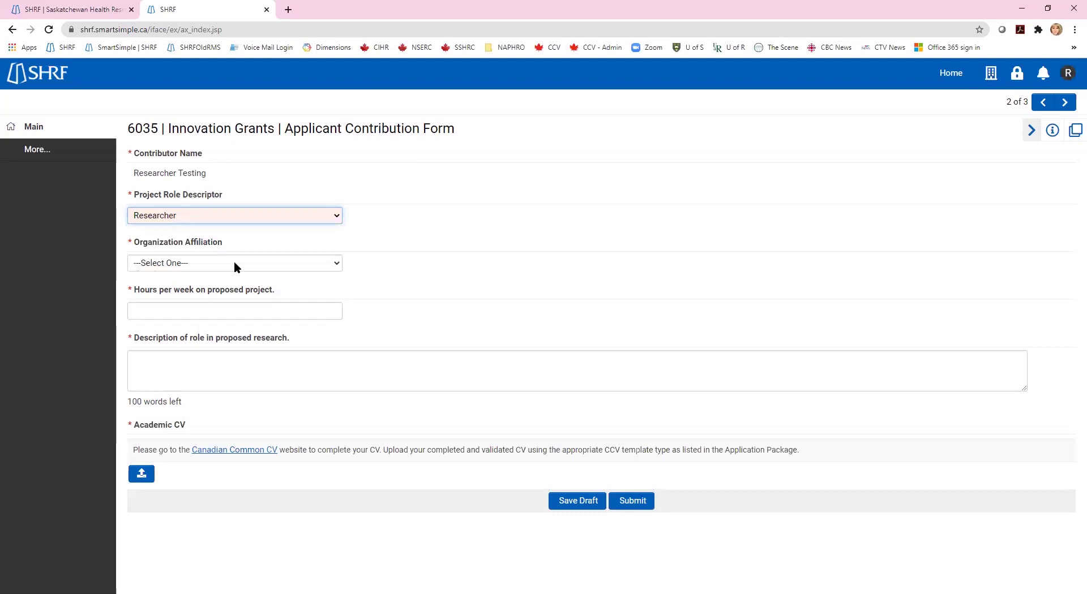
click(304, 220)
click(282, 251)
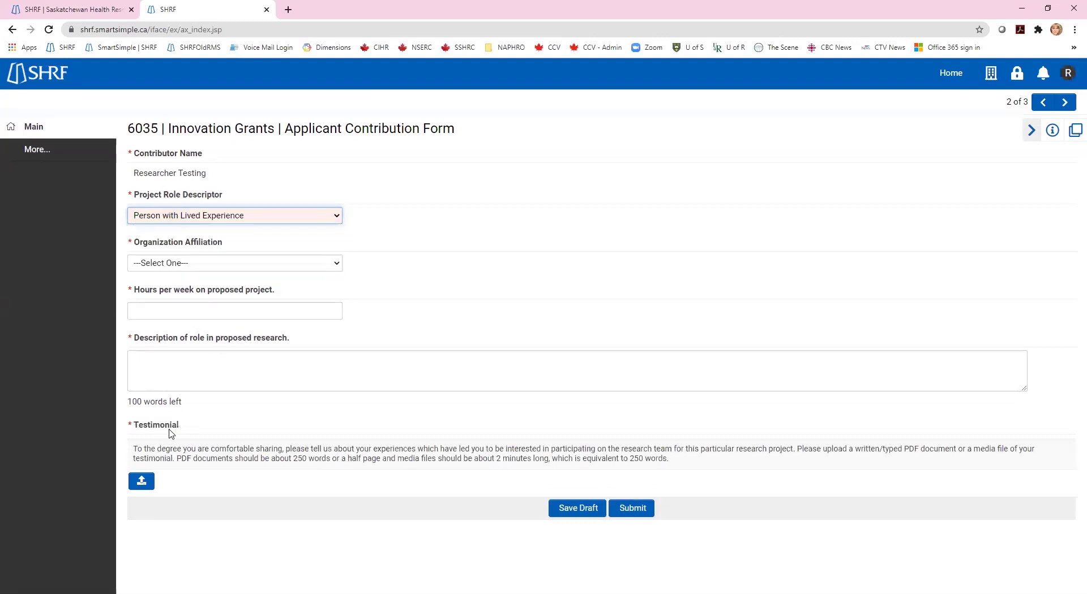
click(272, 215)
click(266, 240)
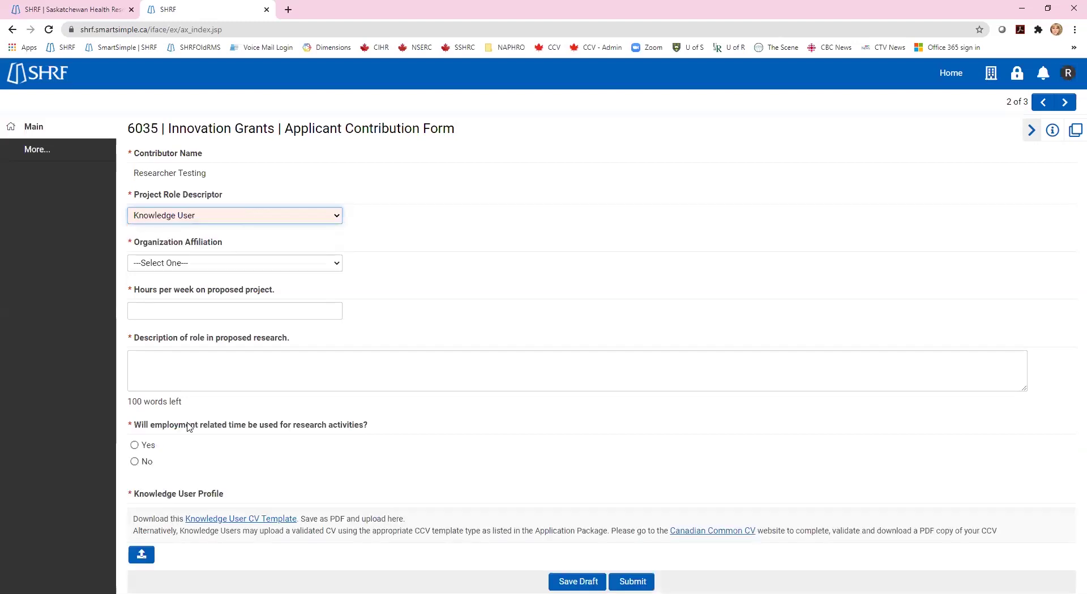
- Set the project role descriptor to Researcher and the organization affiliation to University of Saskatchewan
click(277, 218)
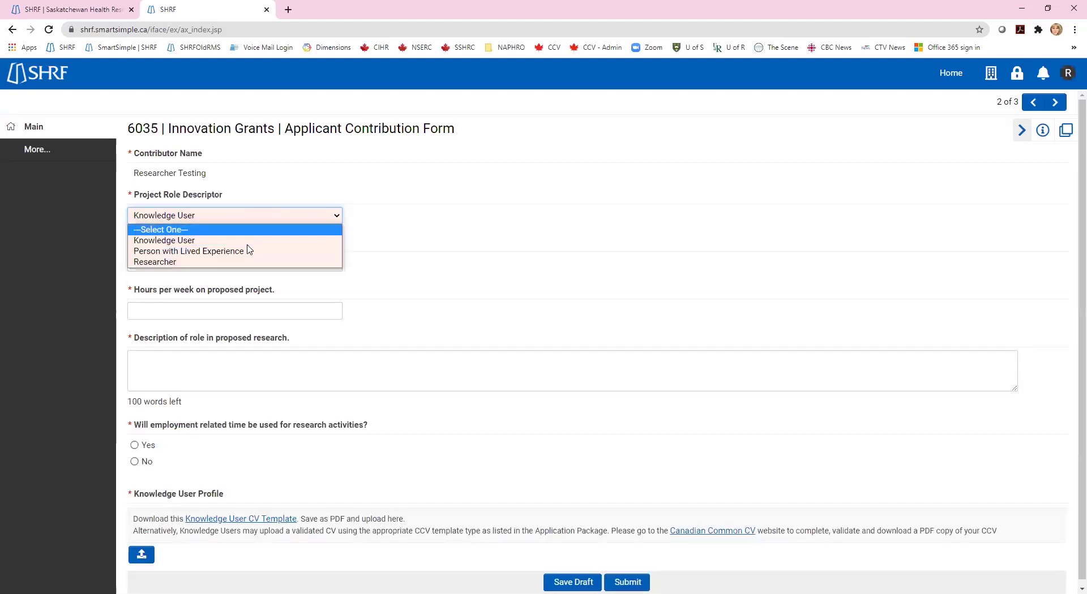
click(237, 263)
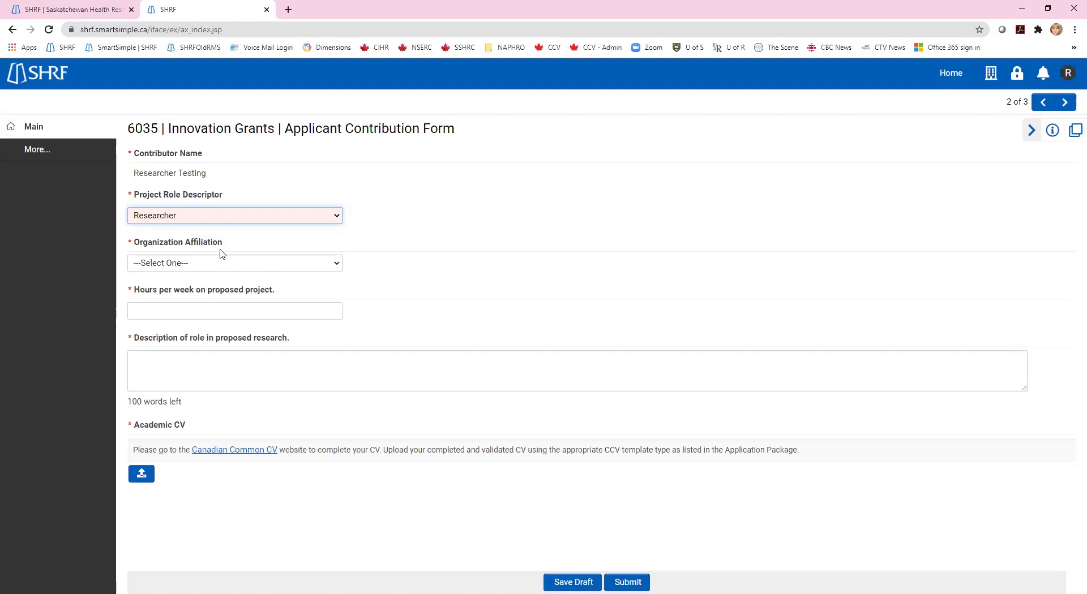
click(226, 263)
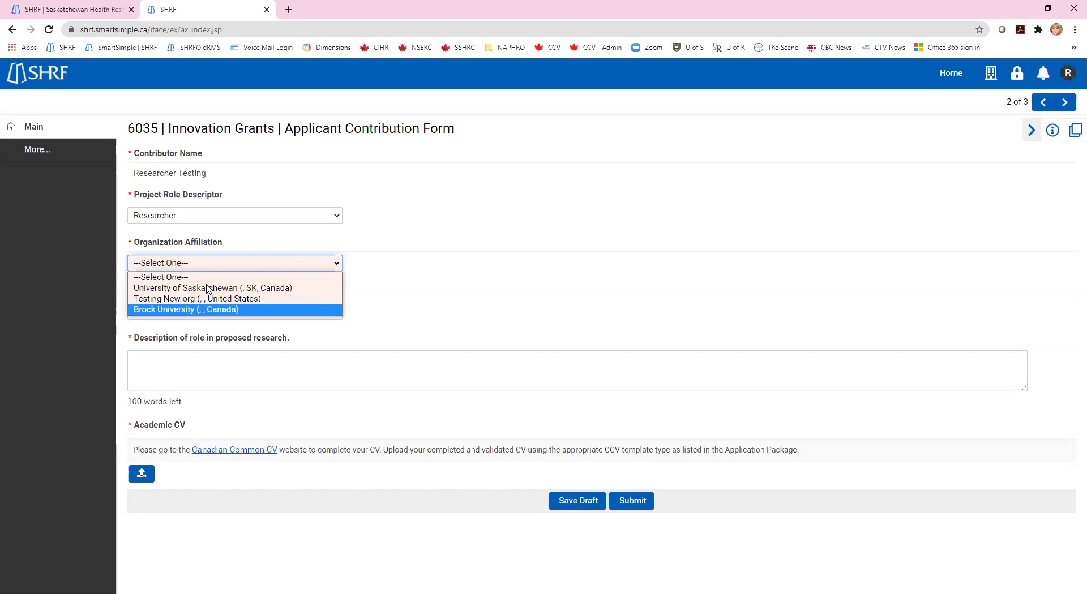
click(208, 288)
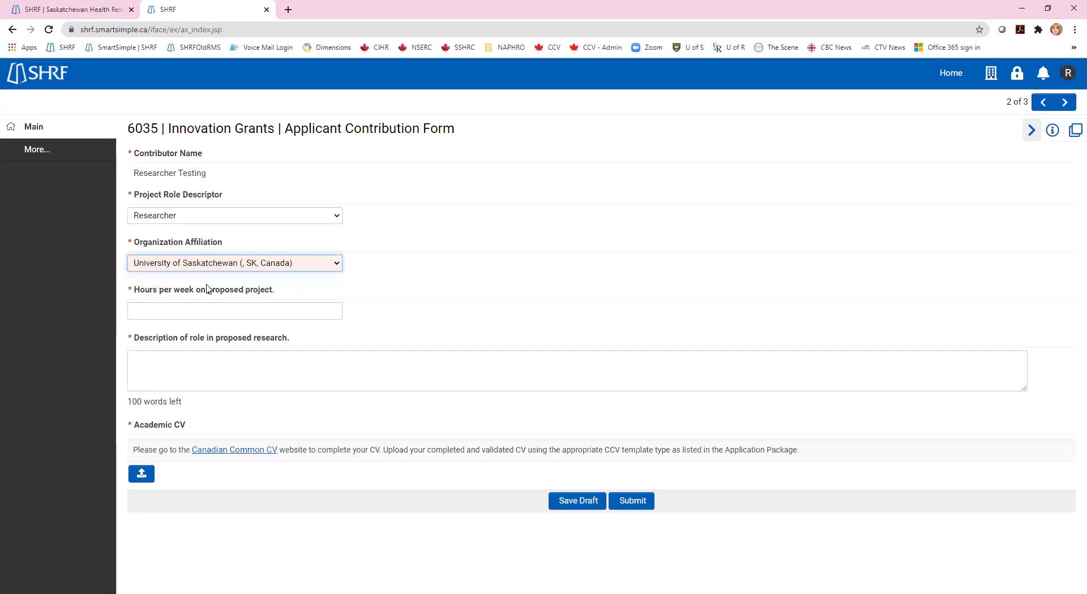
- Enter 8 hours per week on the proposed project and "Description here." as the description of the role
click(210, 314)
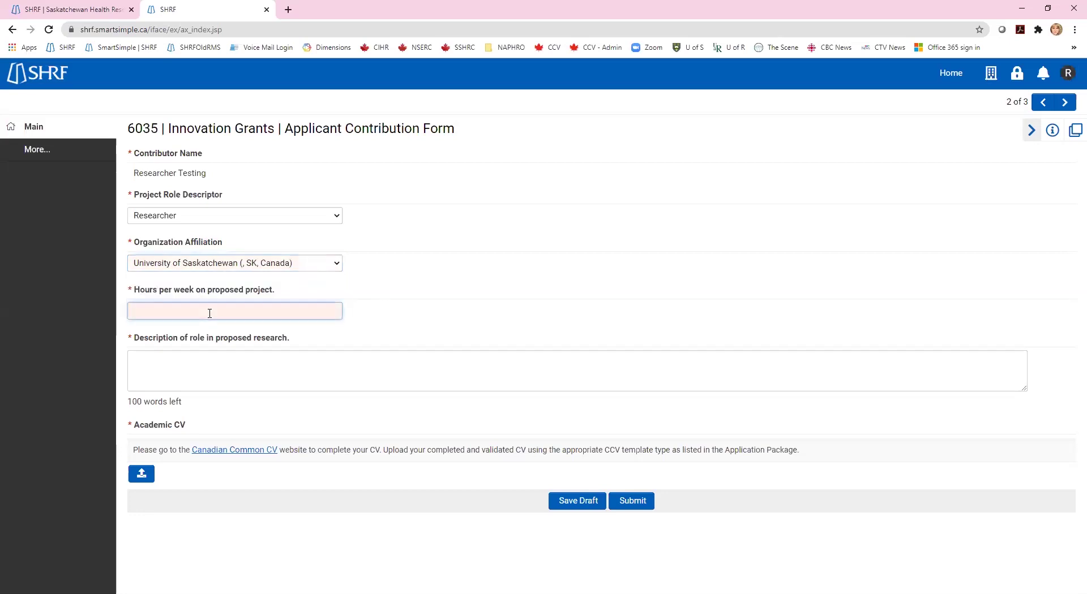
text(8)
click(210, 371)
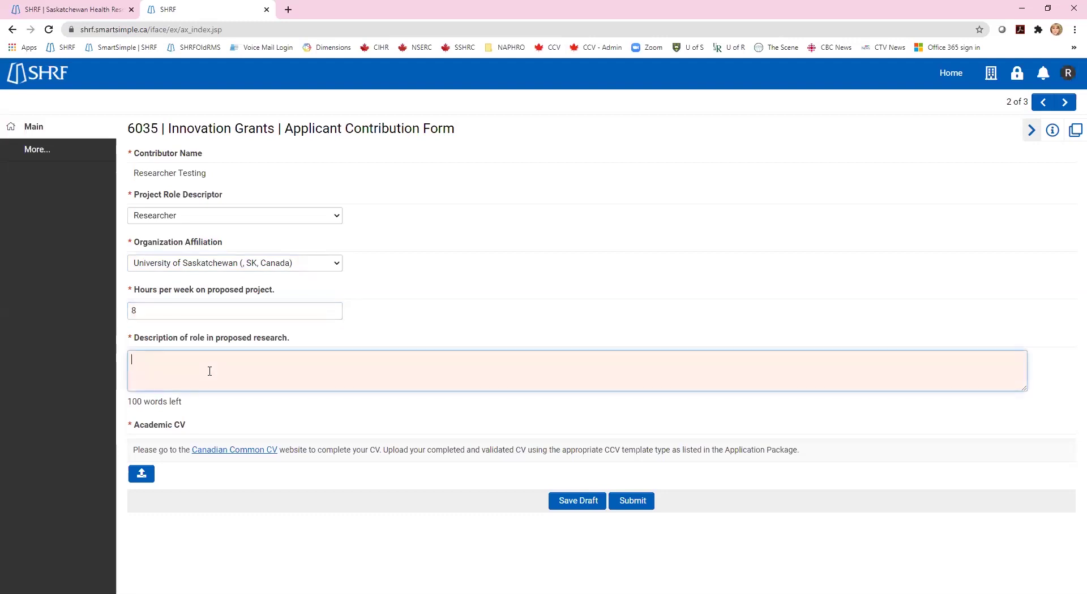
text(Descritpio)
key(BackSpace)
key(BackSpace)
key(BackSpace)
text(ption here)
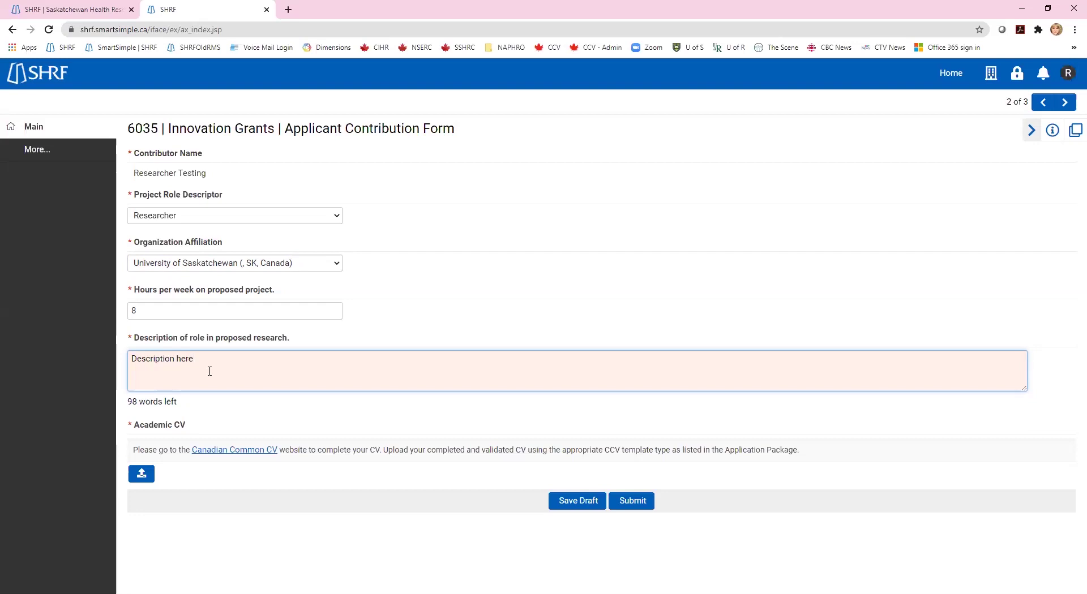
text(.)
click(208, 406)
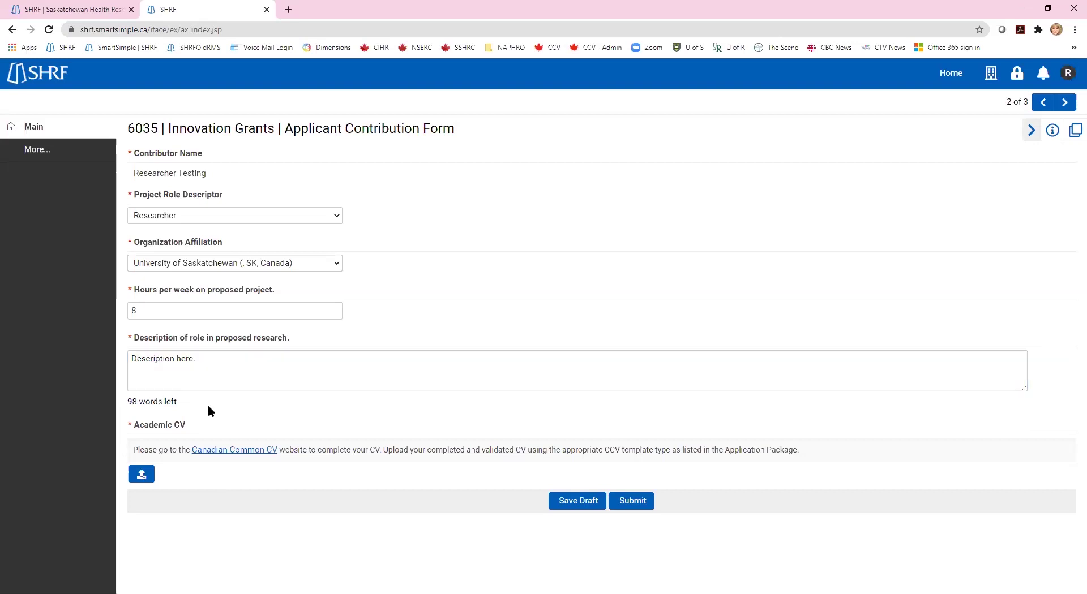
- Upload CCV-ModifiedCV-Testimonial.pdf from the Desktop as the Academic CV and close the file upload dialog
click(141, 479)
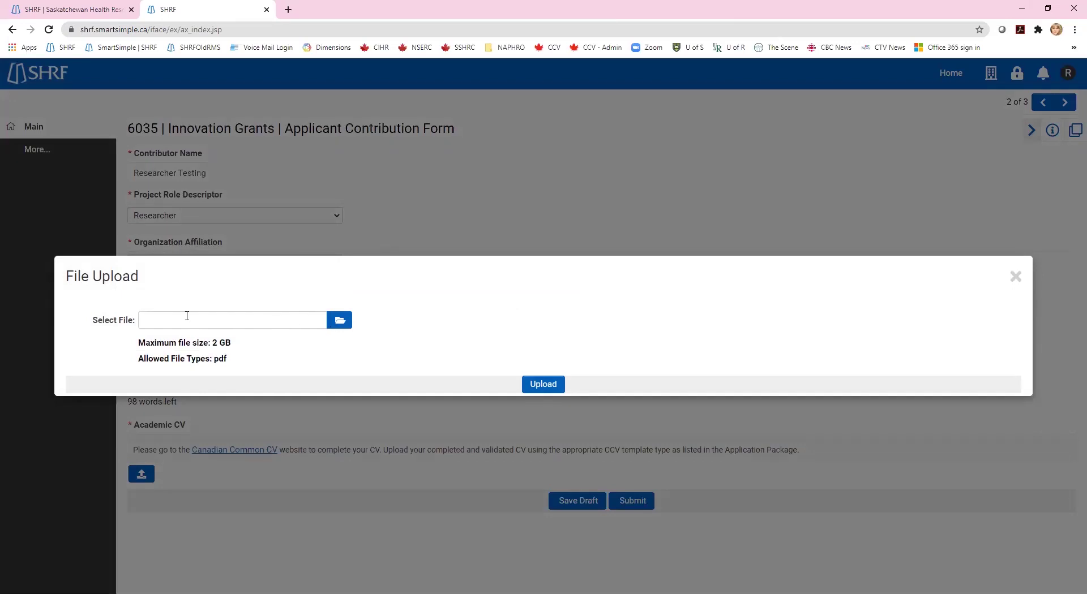
click(185, 318)
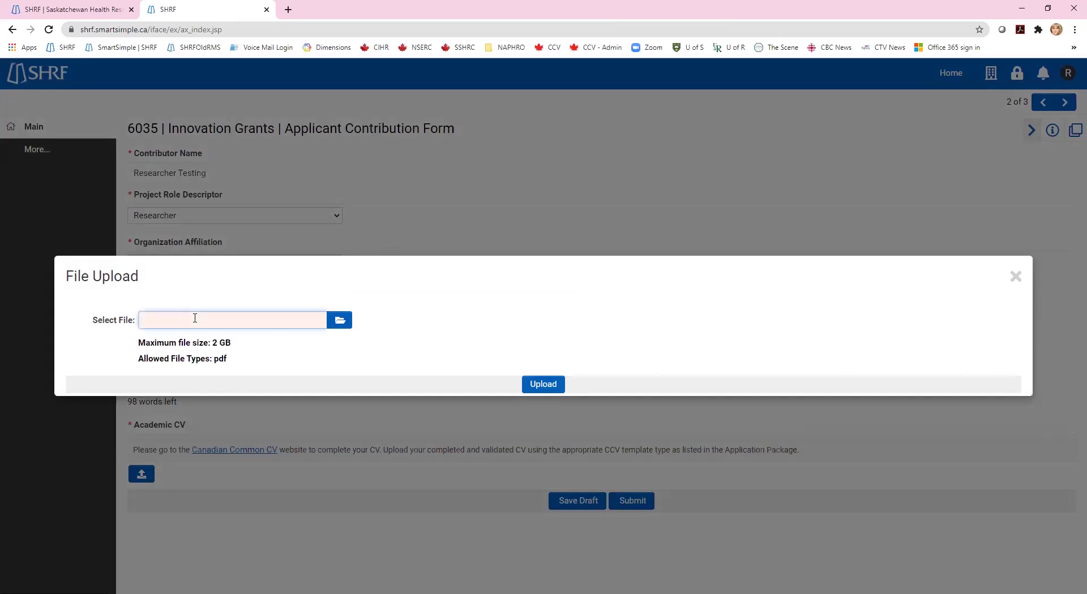
click(339, 325)
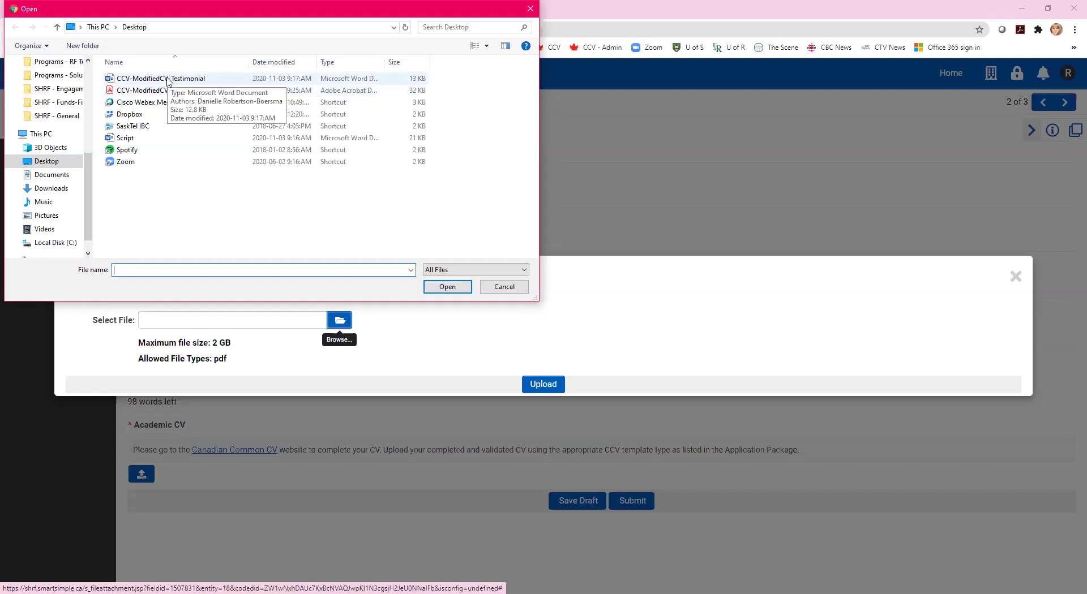
click(130, 92)
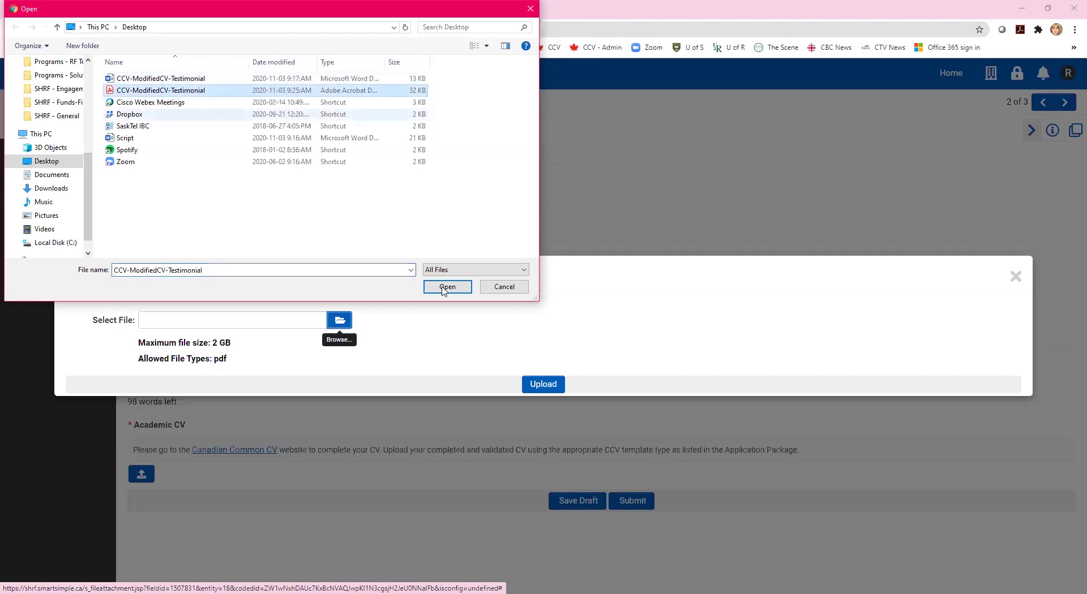
key(Return)
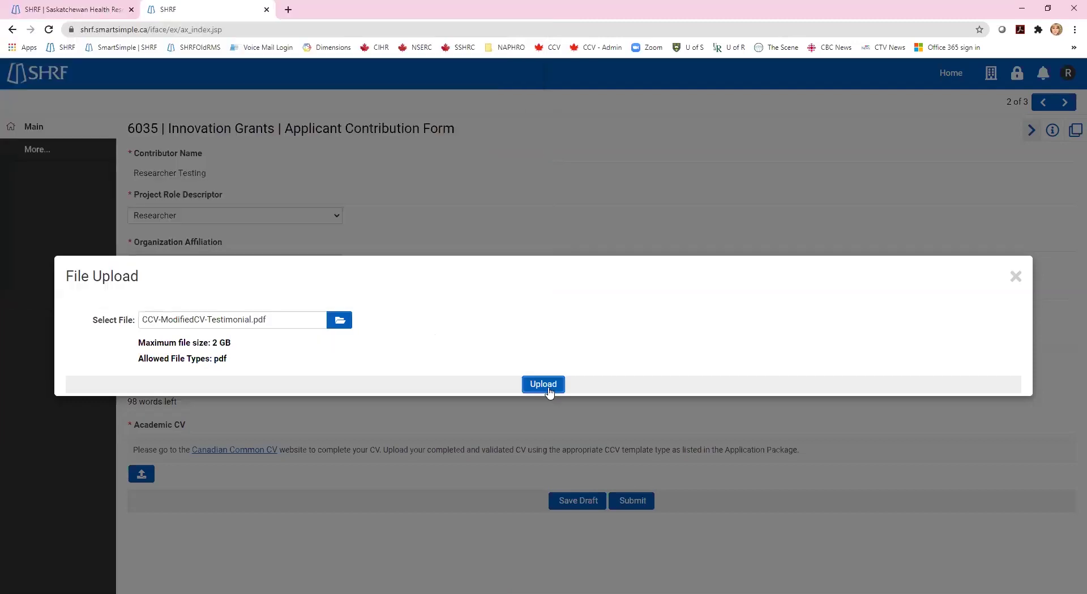
click(546, 386)
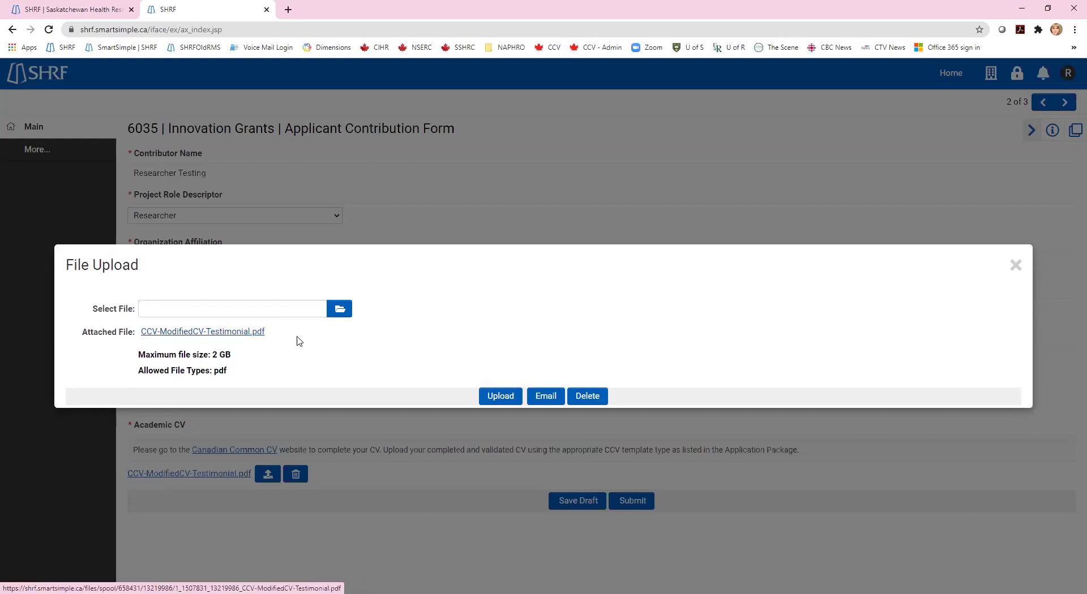
click(1012, 267)
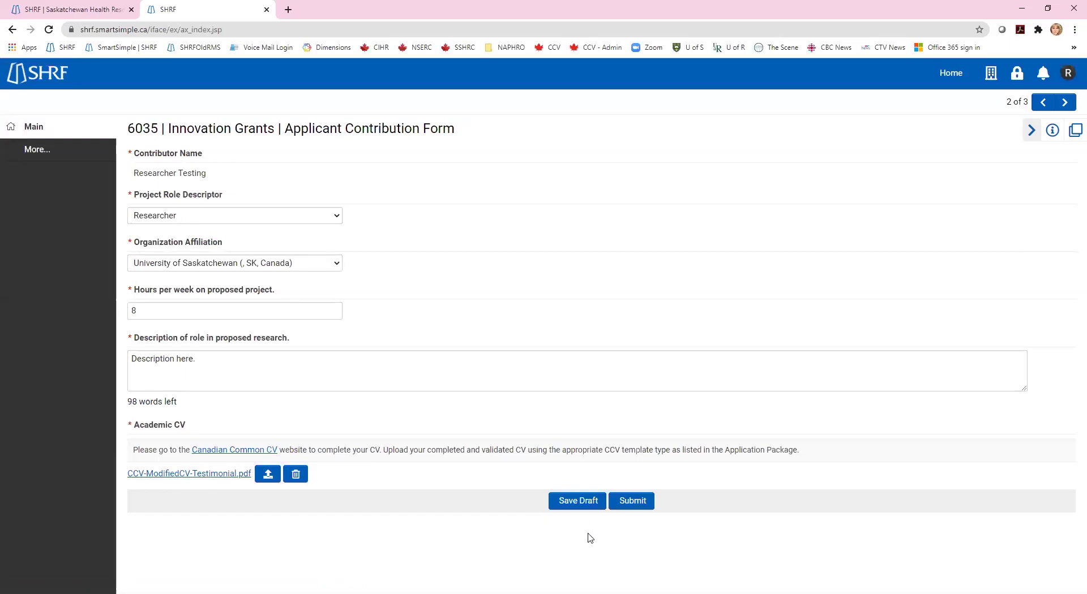
- Save the contribution form as a draft and reopen it from the contribution forms requiring action
click(574, 505)
click(573, 506)
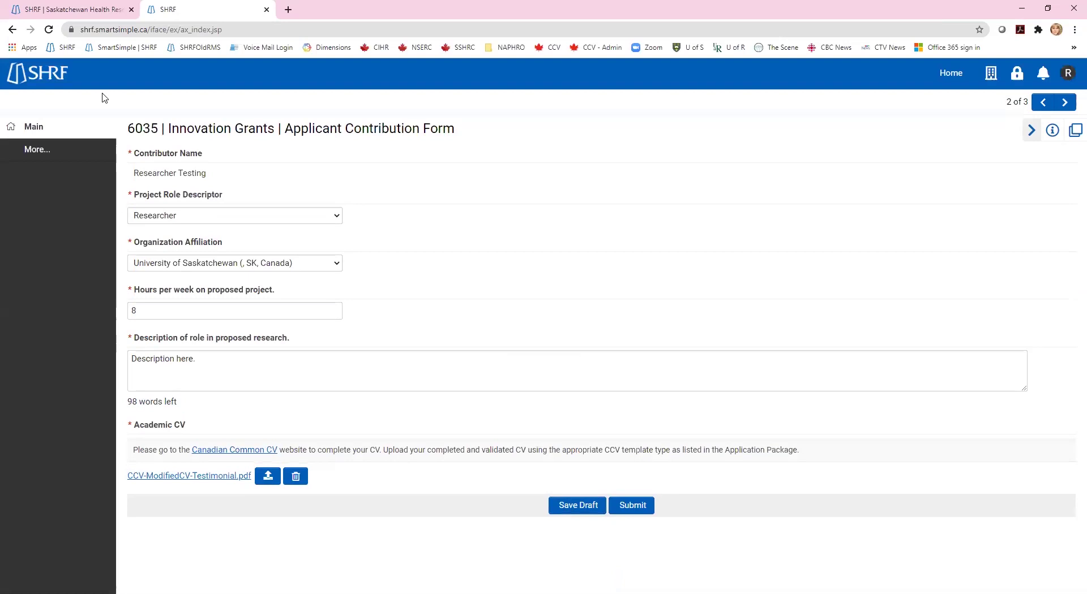
click(35, 79)
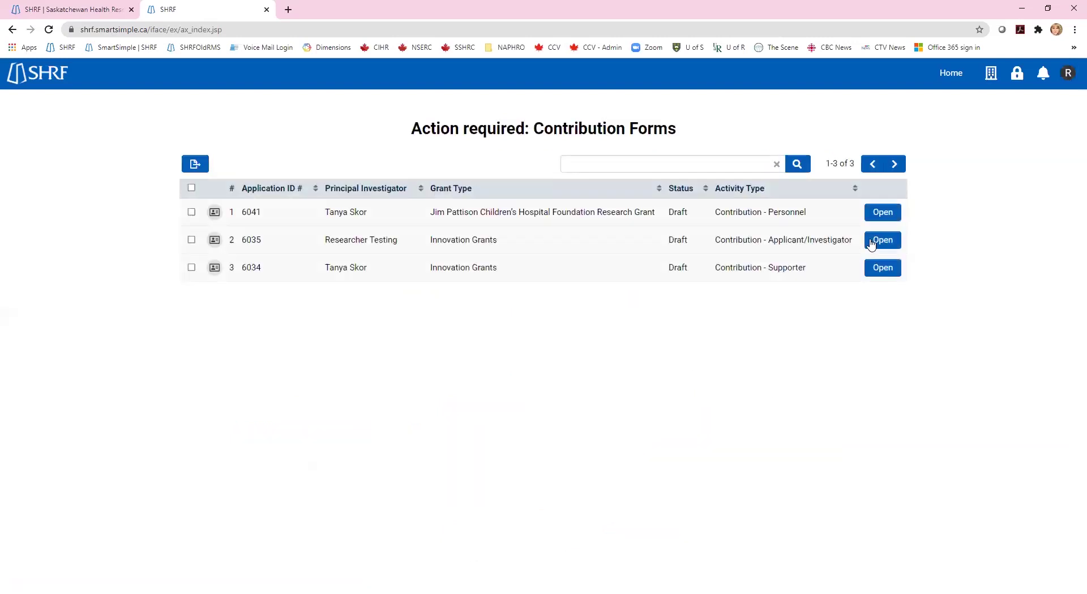
click(878, 240)
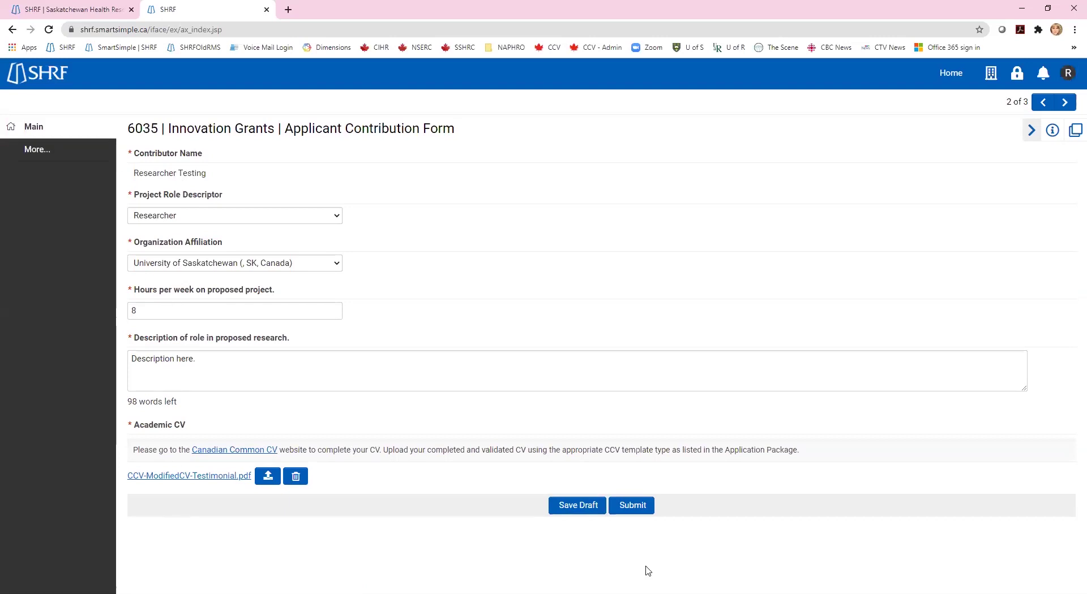
- Submit the Innovation Grants contribution form and open the list of submitted contribution forms from the home page
click(639, 510)
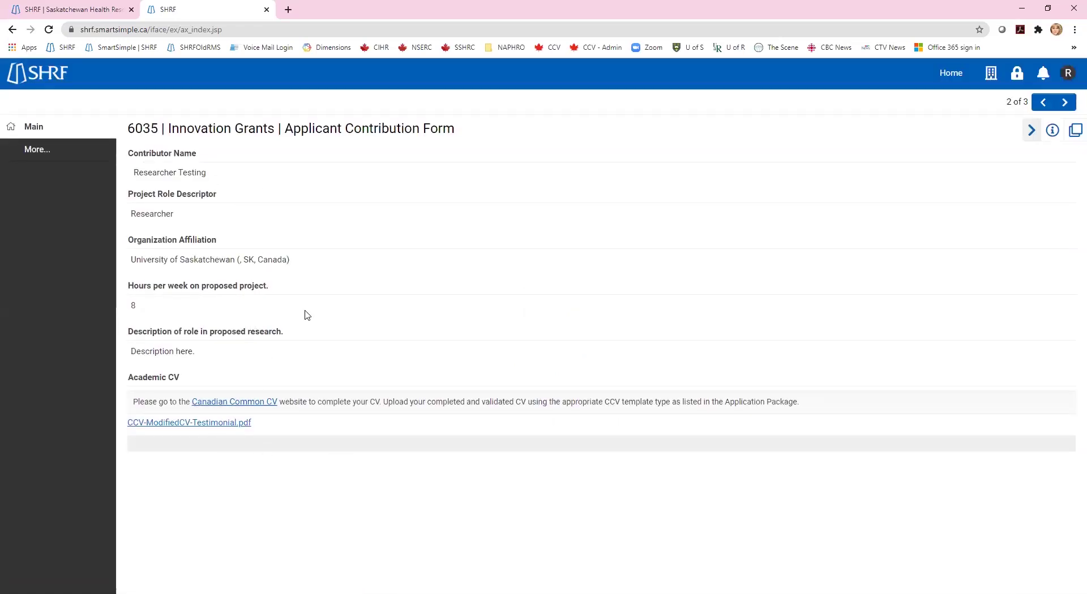
click(40, 73)
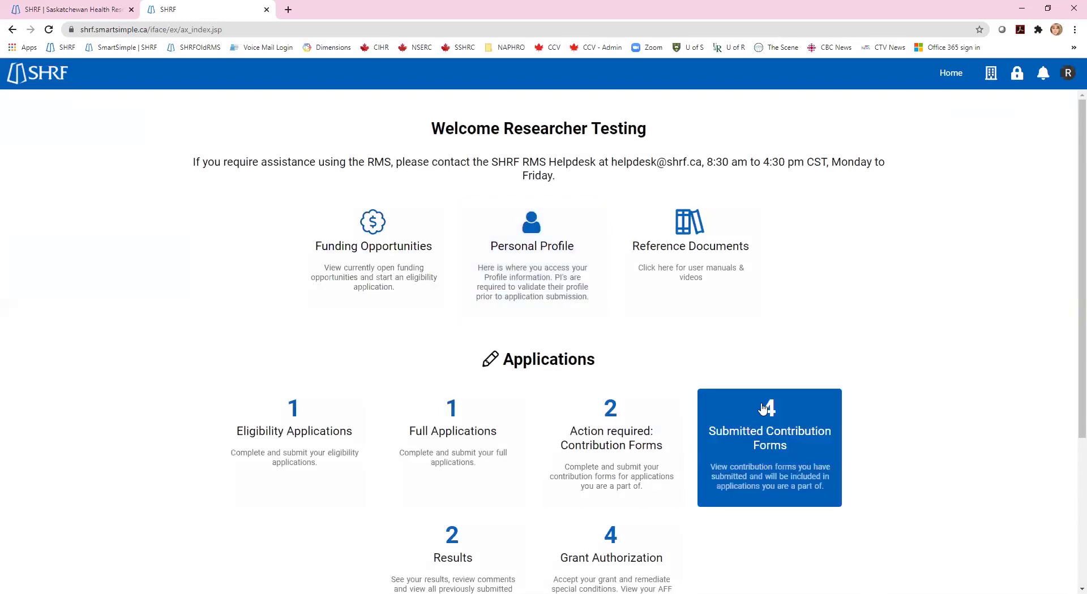
click(769, 445)
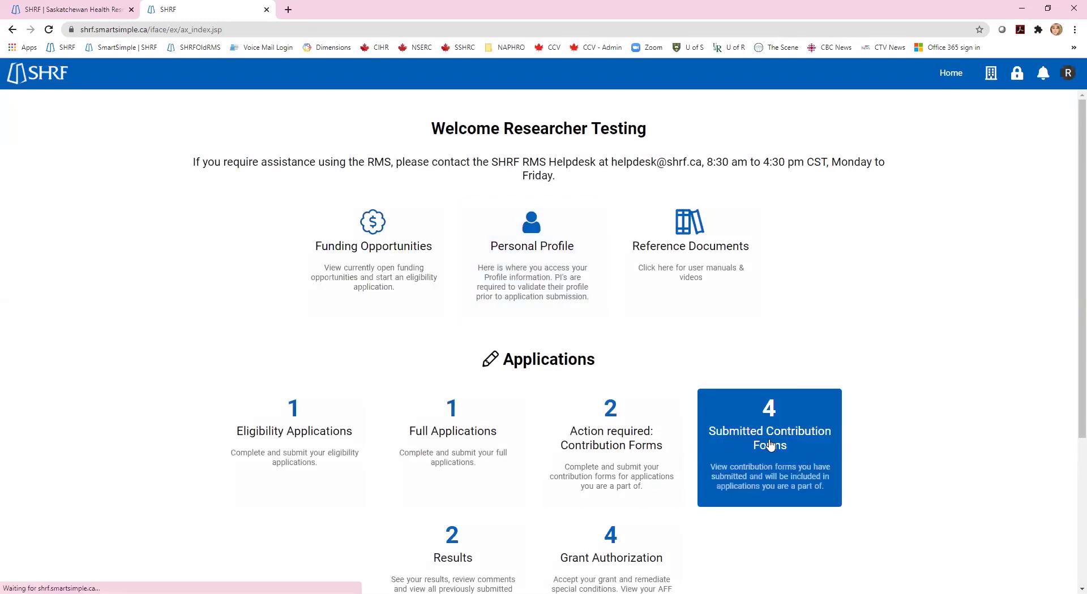